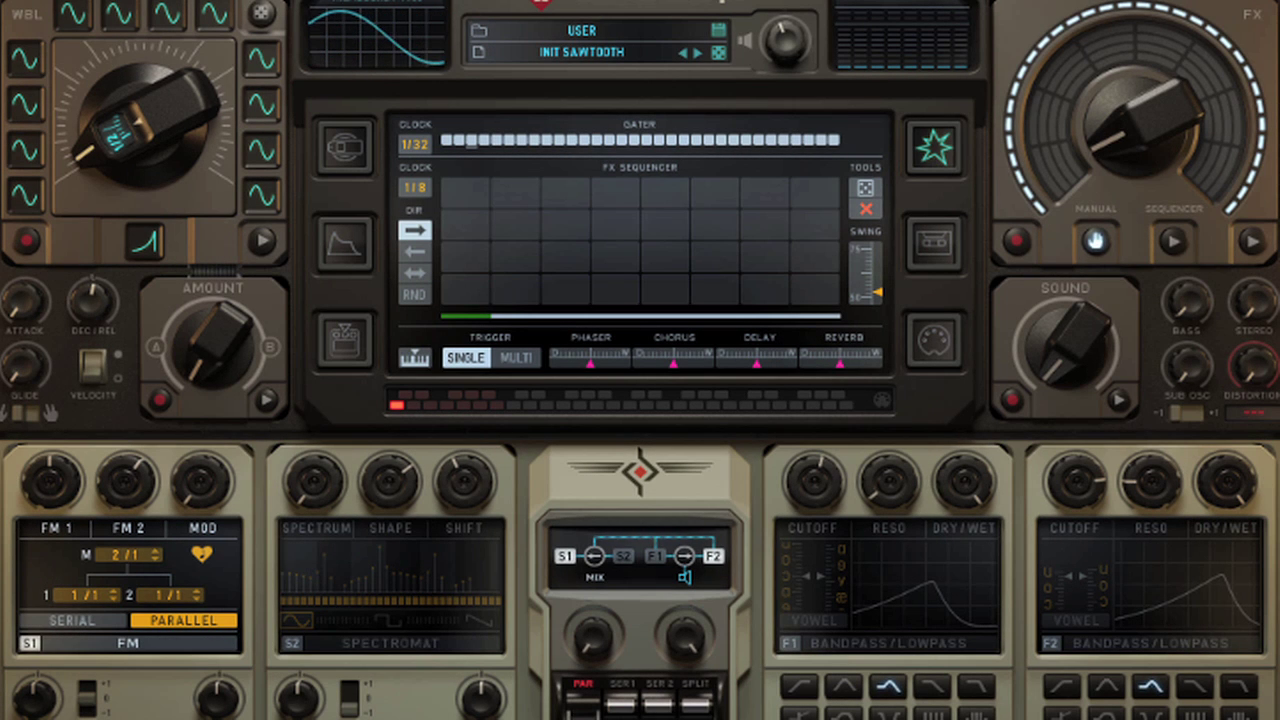
- Switch oscillator 1 to Saw Regiment and adjust Super, Stab and Digitize to stack the saws
left_click(128, 643)
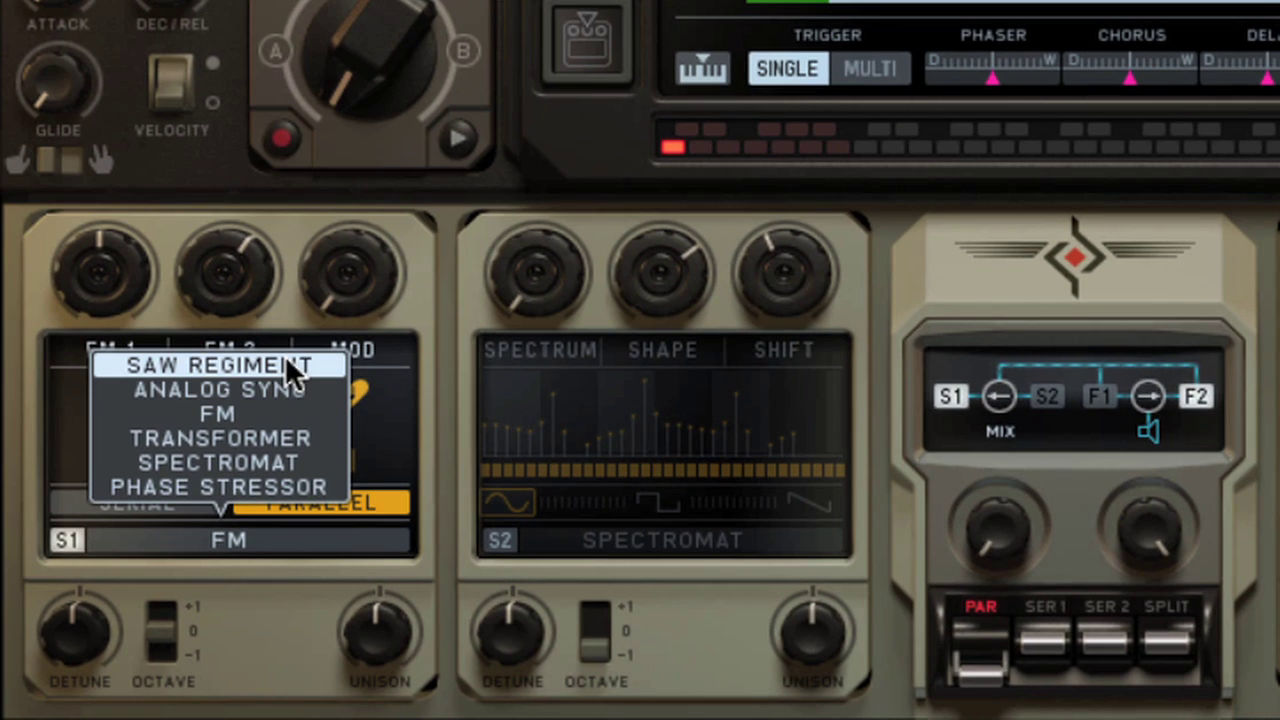
left_click(286, 362)
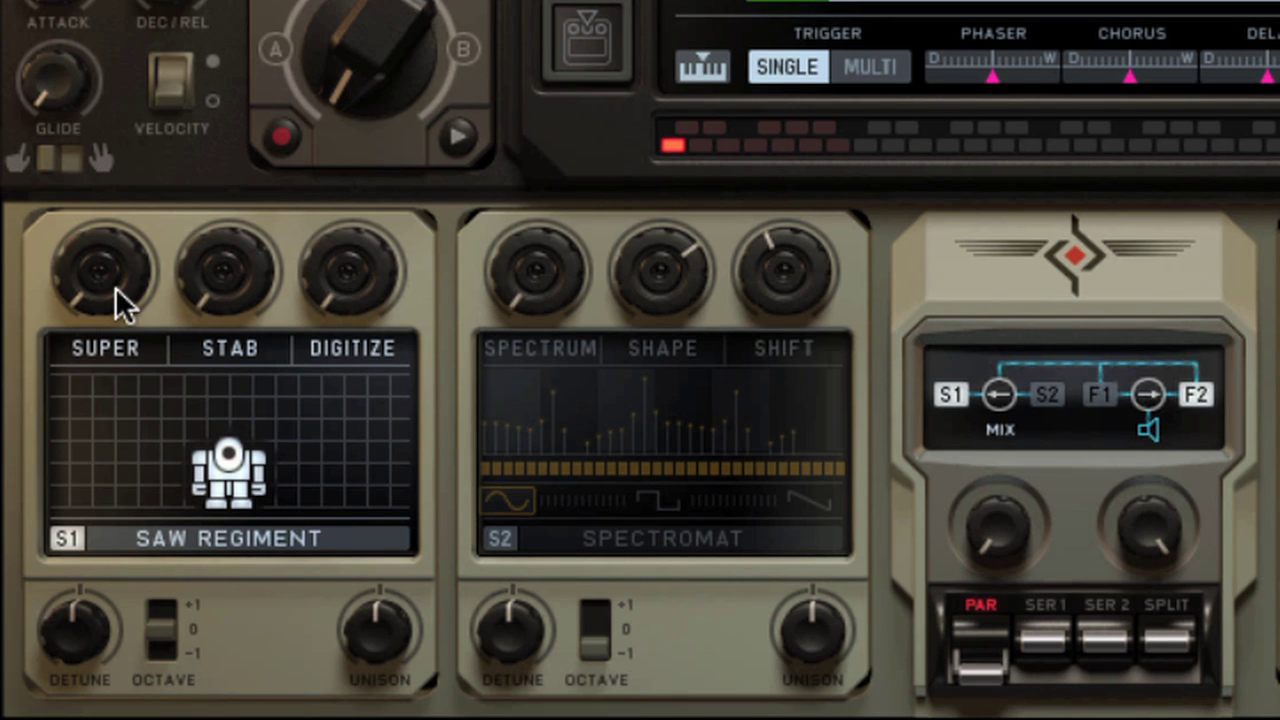
left_click_drag(115, 287, 130, 4)
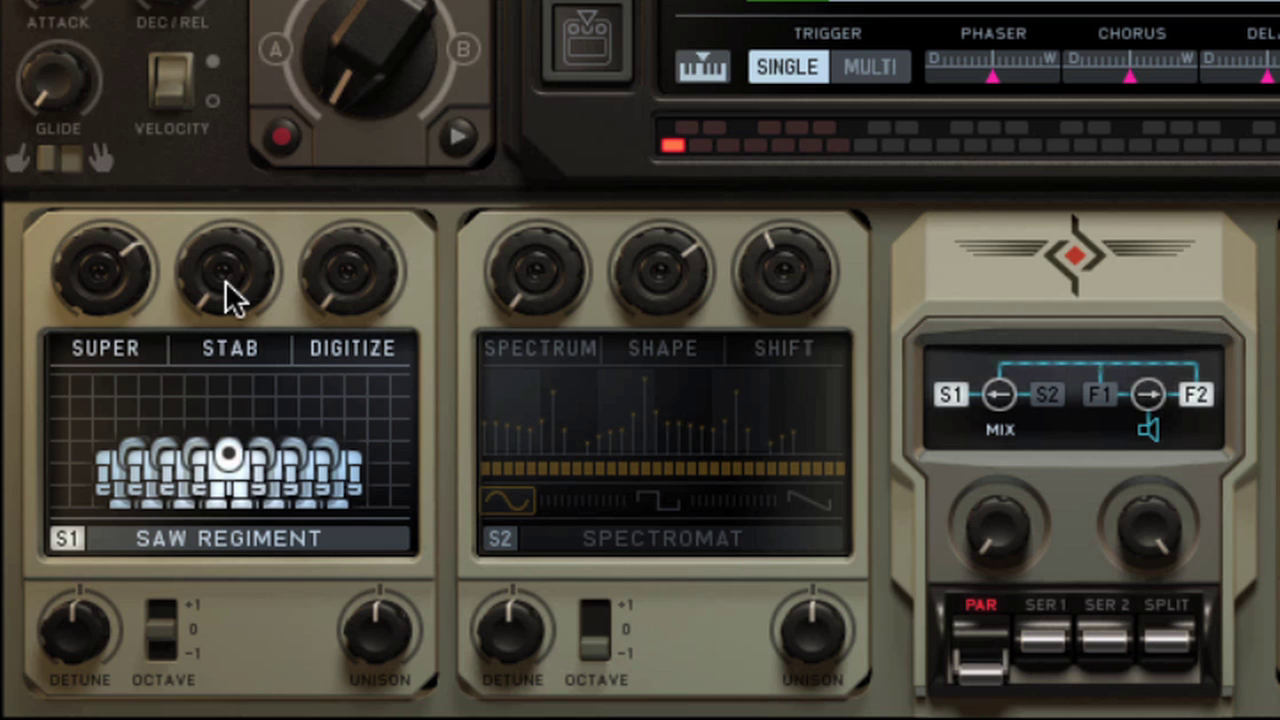
left_click_drag(225, 280, 186, 349)
left_click_drag(200, 434, 78, 384)
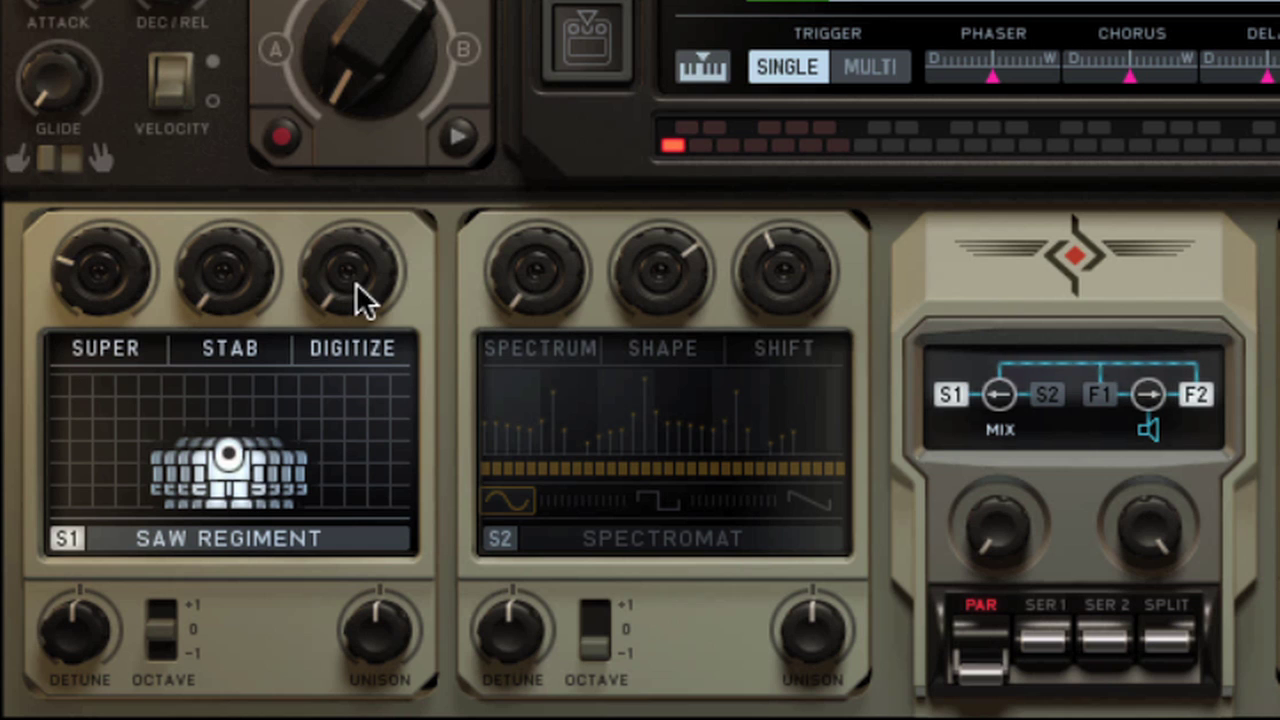
left_click_drag(342, 278, 319, 349)
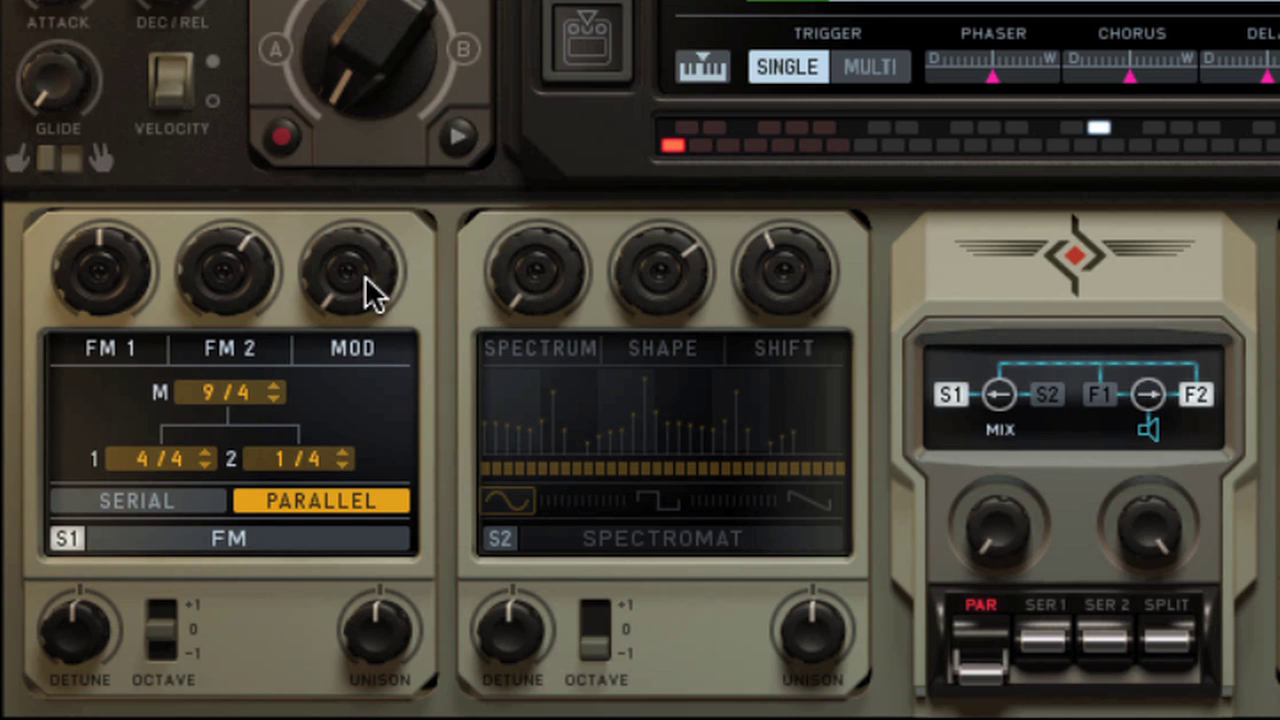
- Raise the FM modulation amount on oscillator 1
left_click_drag(365, 276, 333, 293)
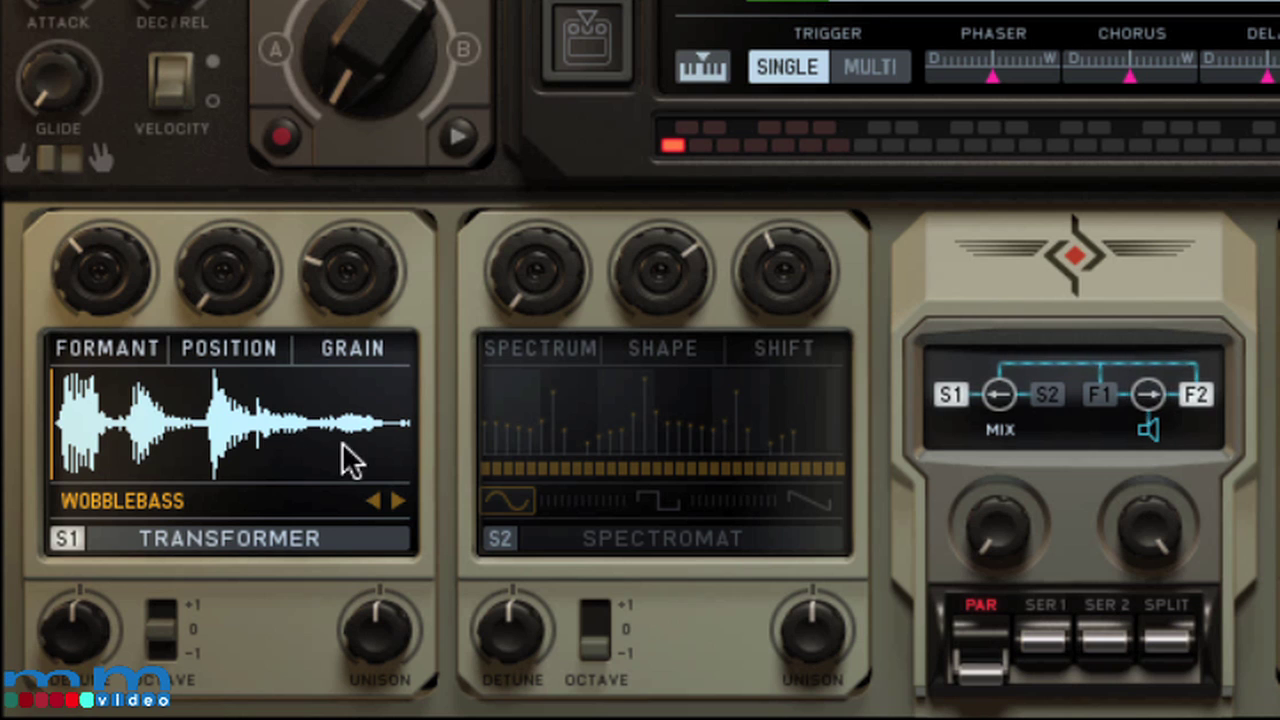
- Step the Transformer sample to CYCLOP_ROBOT and raise its position, grain and formant amounts
left_click(396, 502)
left_click(396, 502)
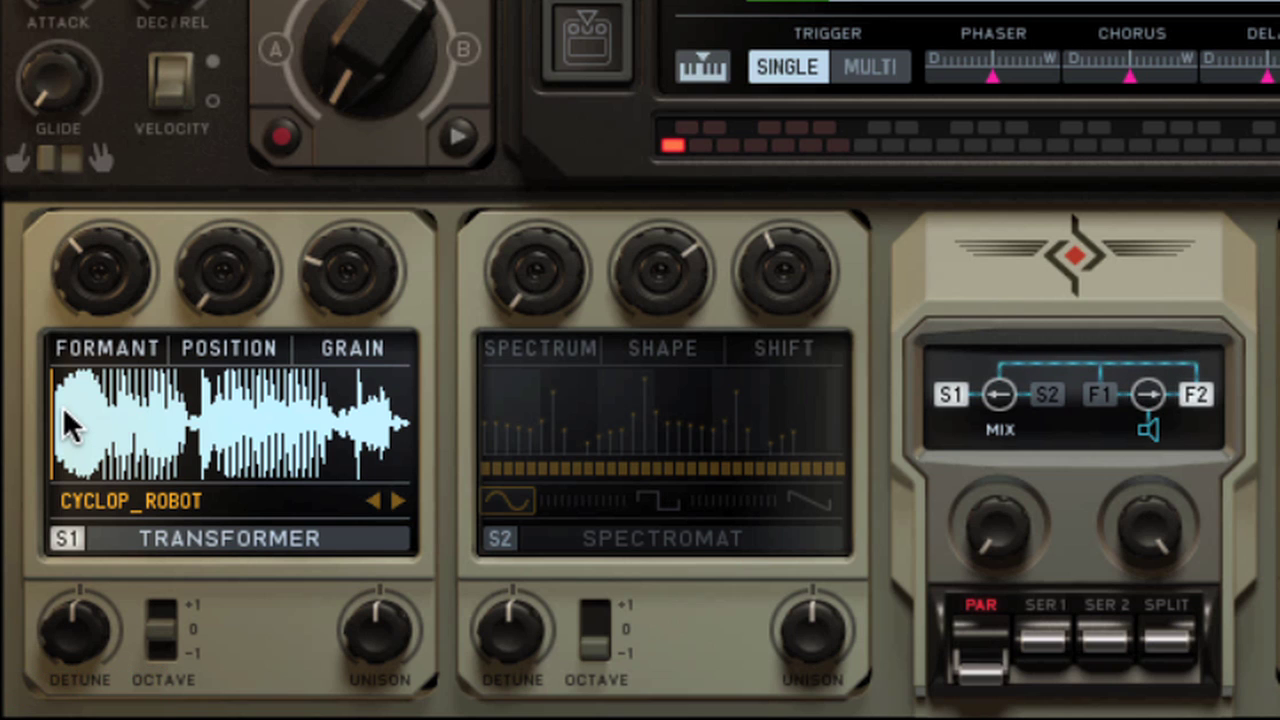
mouse_move(224, 262)
left_mouse_down()
mouse_move(223, 280)
mouse_move(214, 194)
mouse_move(232, 88)
mouse_move(211, 284)
mouse_move(224, 0)
mouse_move(197, 226)
left_mouse_up()
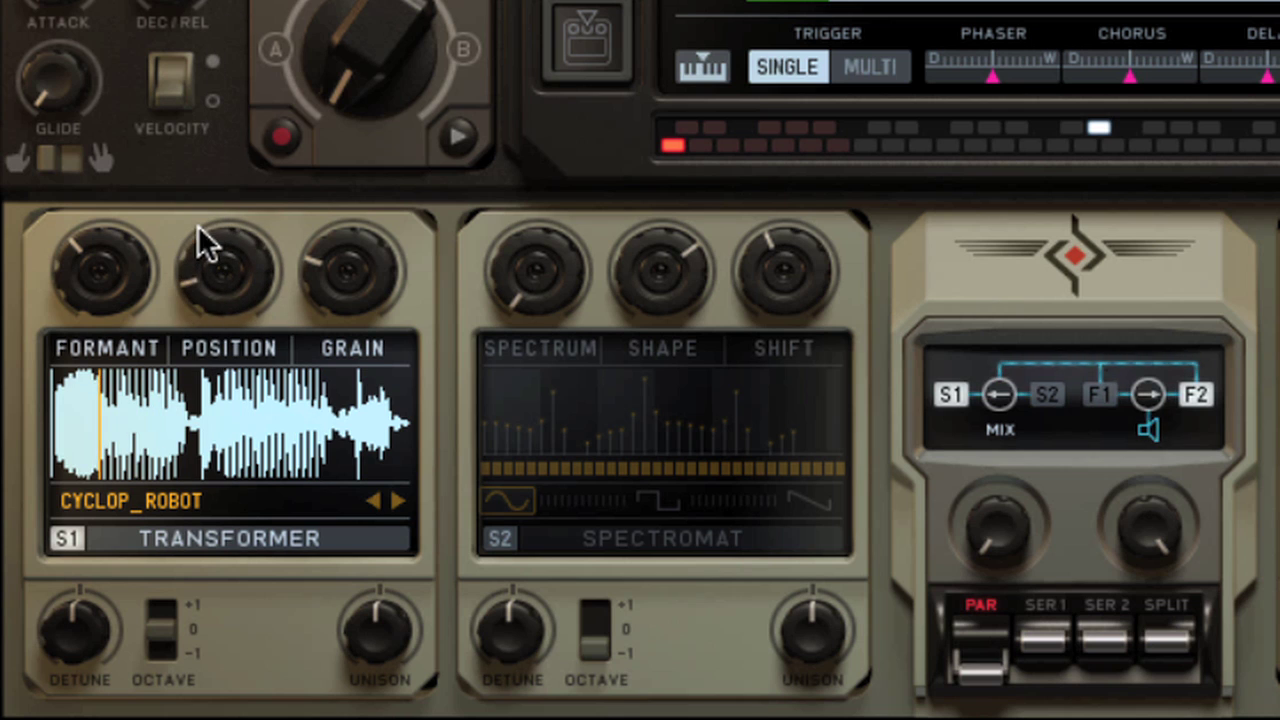
left_click_drag(360, 285, 395, 5)
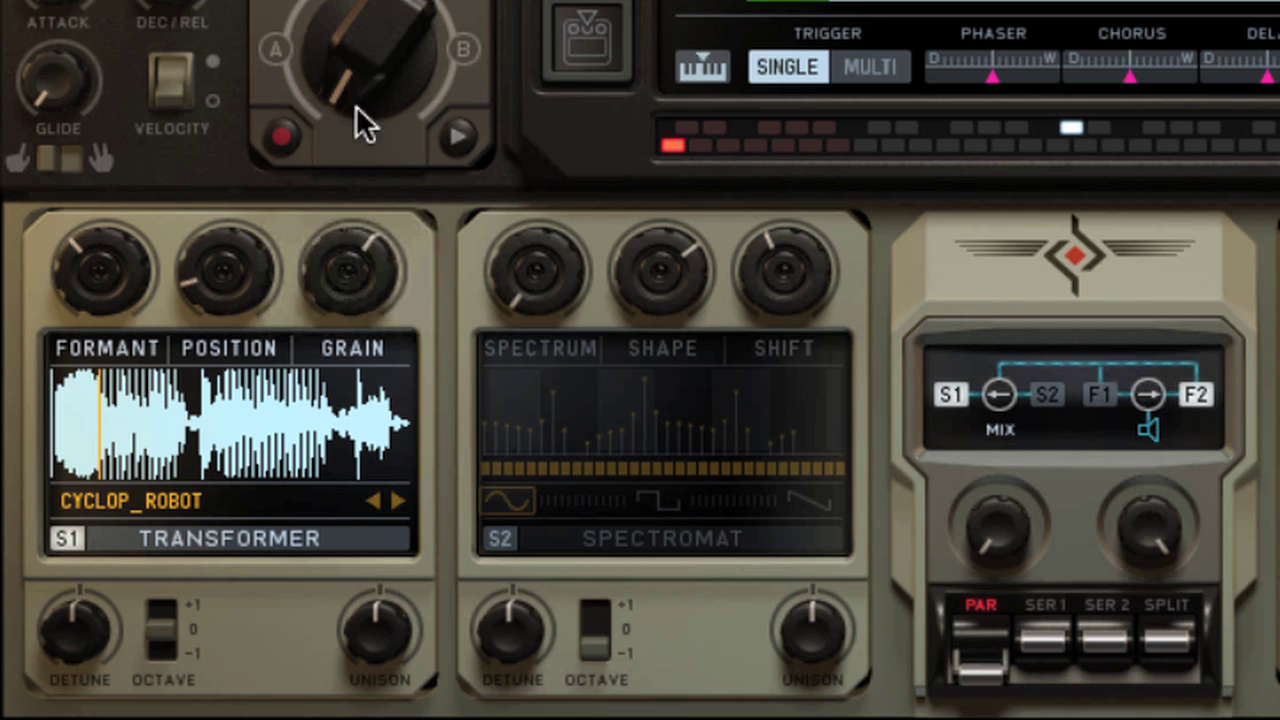
left_click_drag(328, 284, 76, 452)
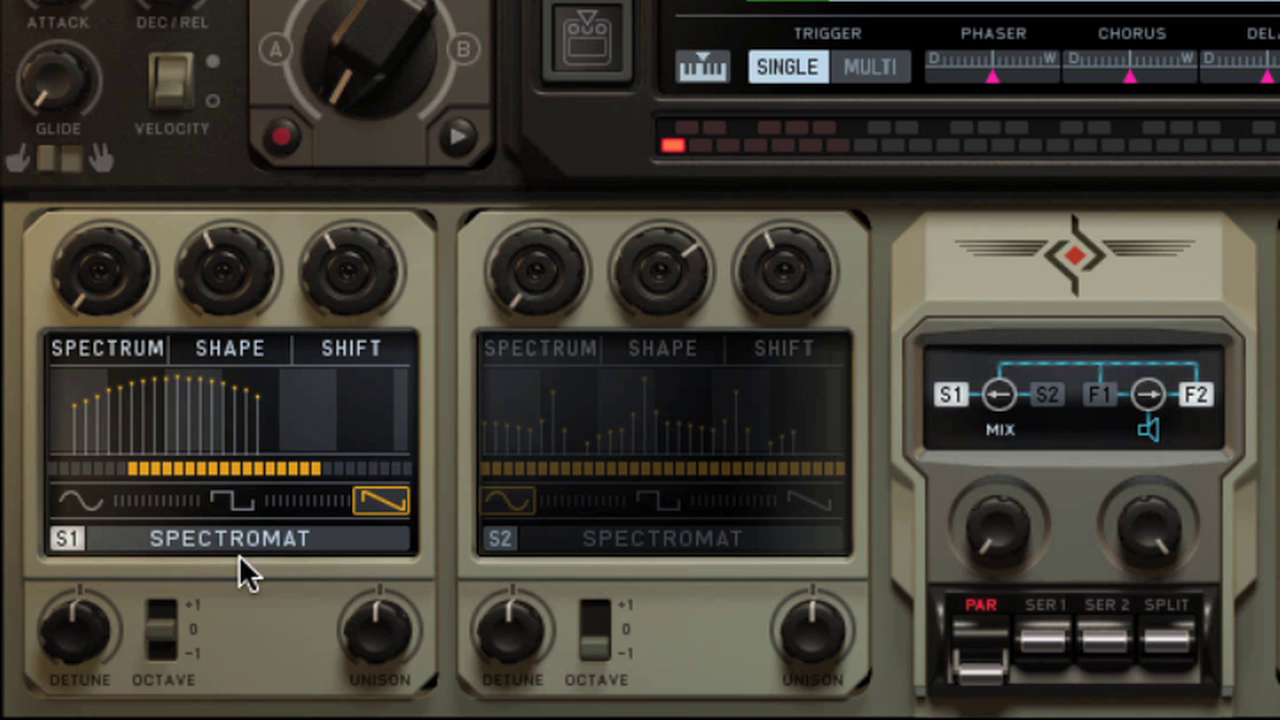
- Fill the whole Spectromat partial row, set a sine base wave, and raise Shape, Shift and Spectrum
left_click(107, 467)
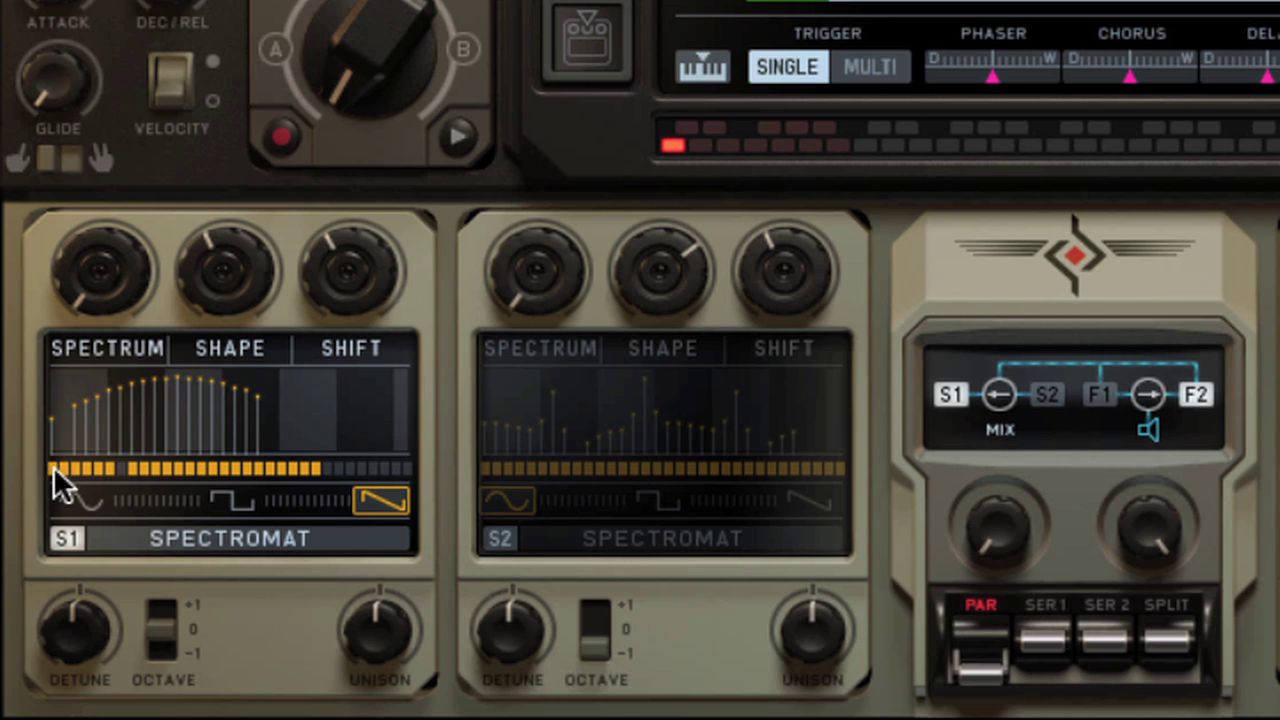
left_click_drag(50, 468, 413, 468)
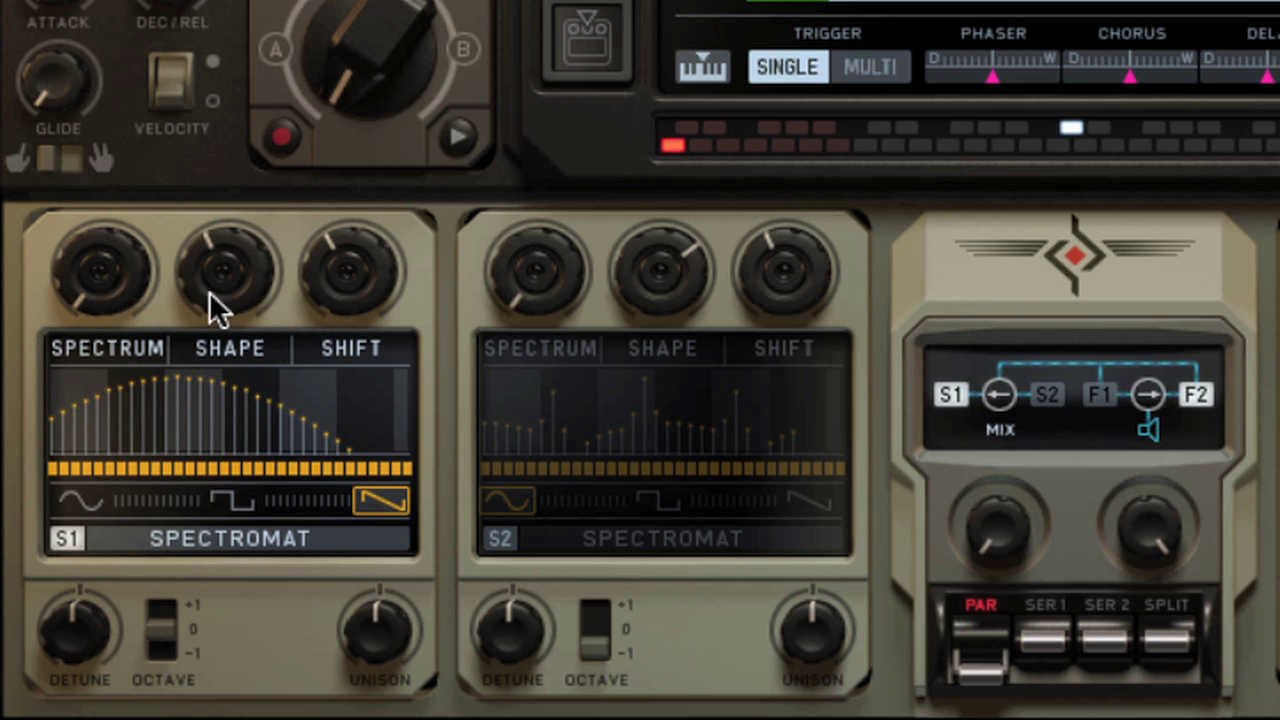
left_click_drag(209, 291, 205, 254)
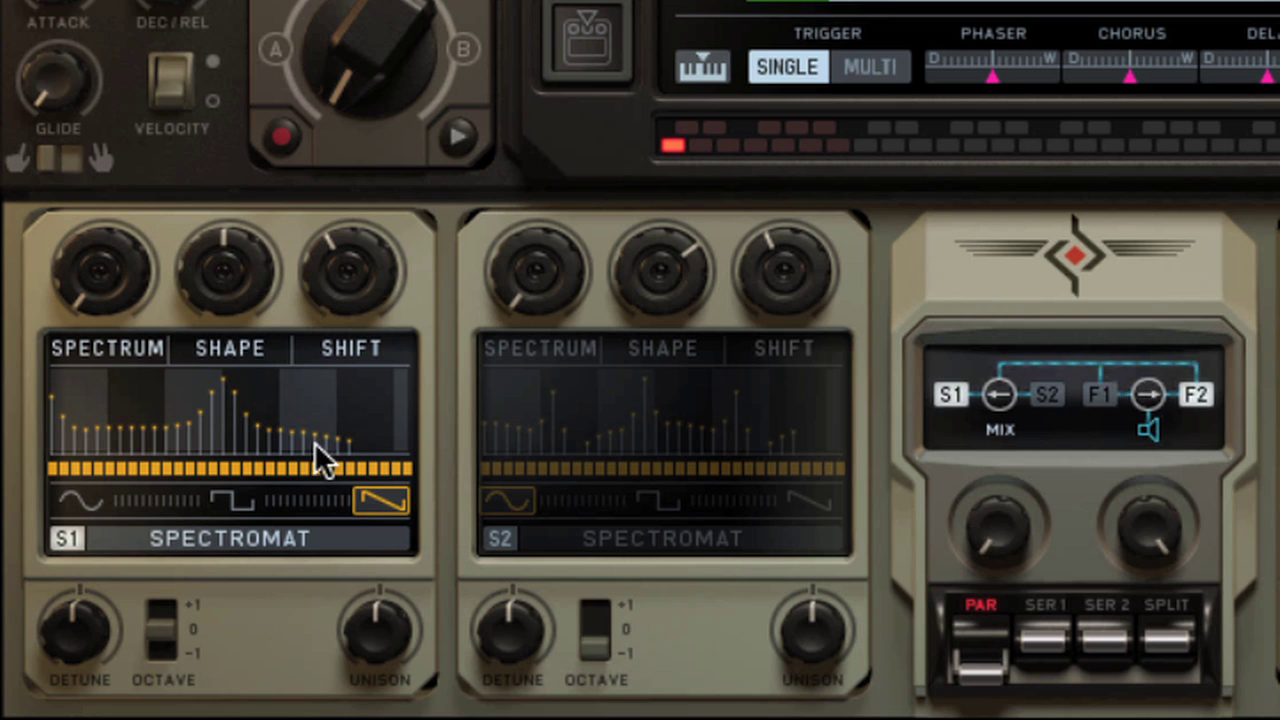
left_click_drag(383, 499, 4, 530)
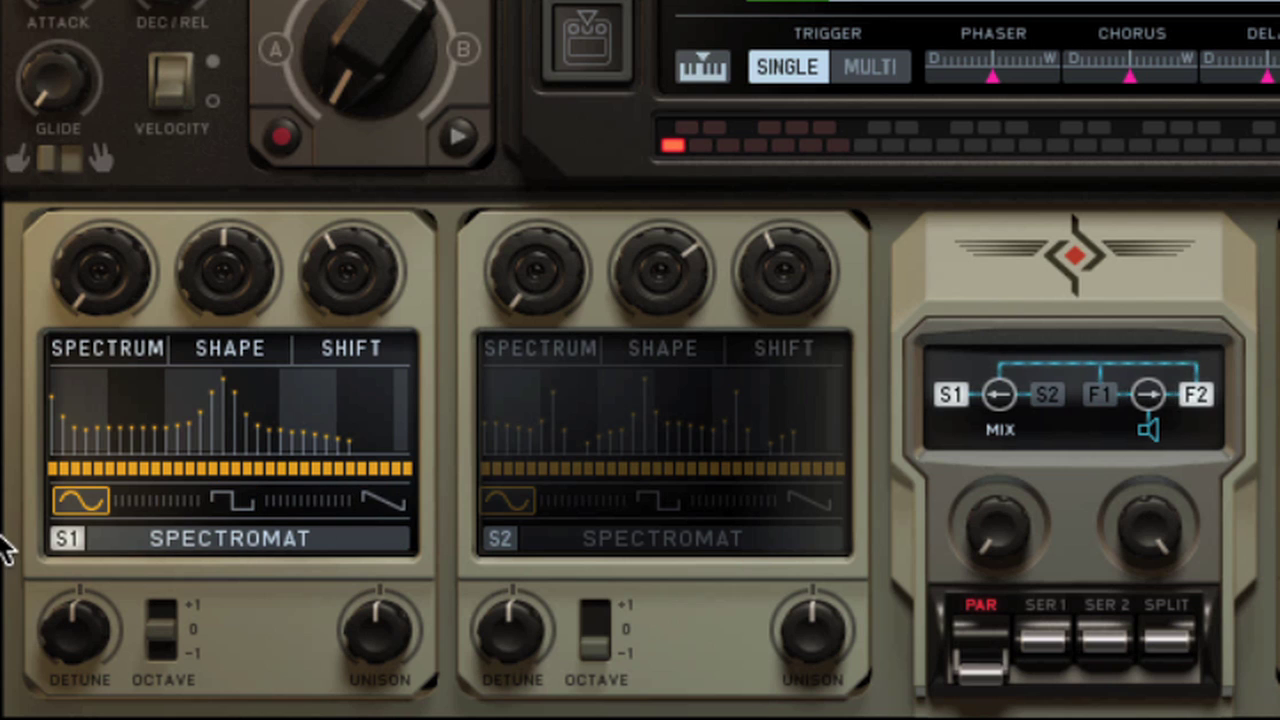
left_click_drag(212, 287, 218, 168)
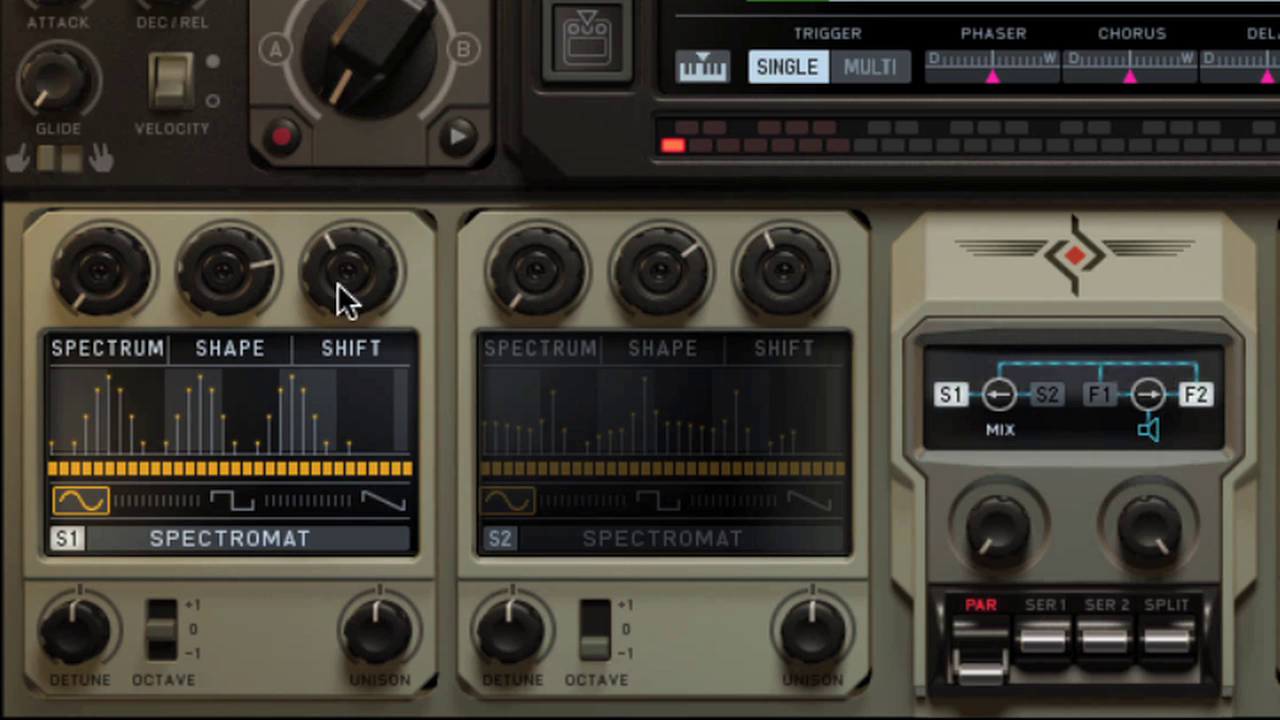
left_click_drag(339, 282, 337, 310)
mouse_move(103, 298)
left_mouse_down()
mouse_move(80, 257)
mouse_move(97, 1)
mouse_move(69, 314)
left_mouse_up()
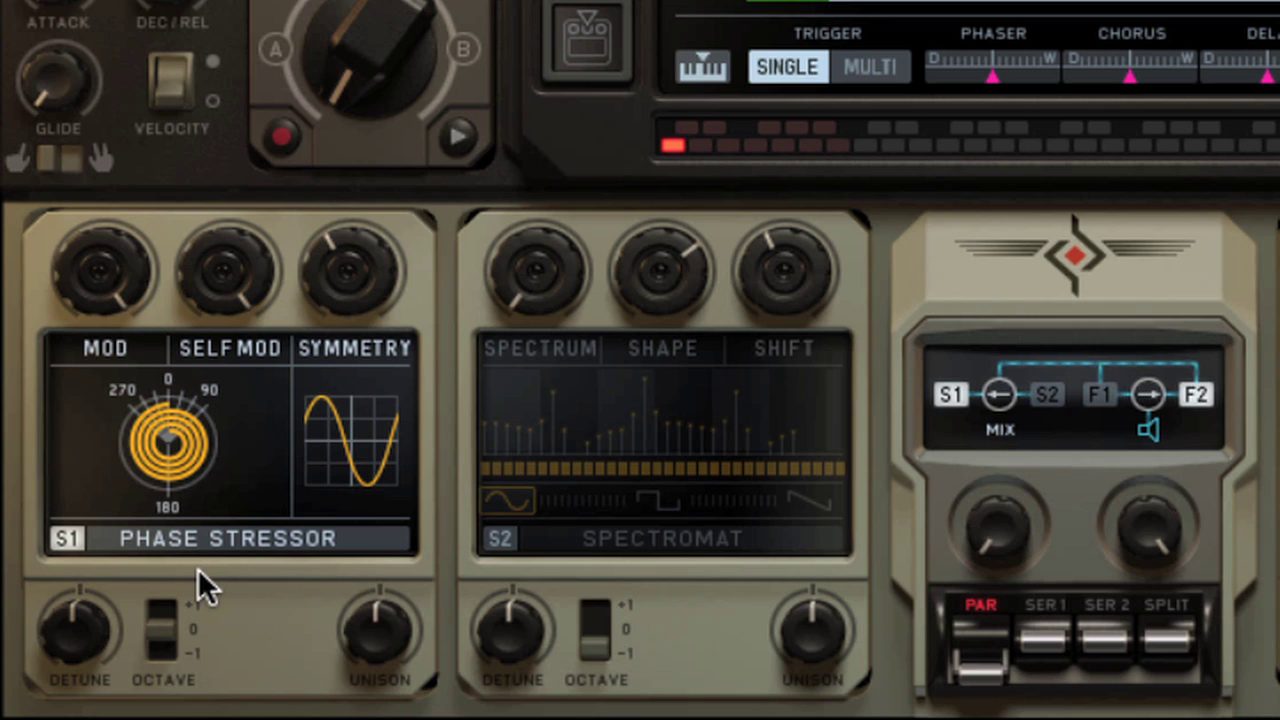
- Turn the Phase Stressor Mod amount up, then back down to a small spiral
left_click_drag(97, 278, 100, 302)
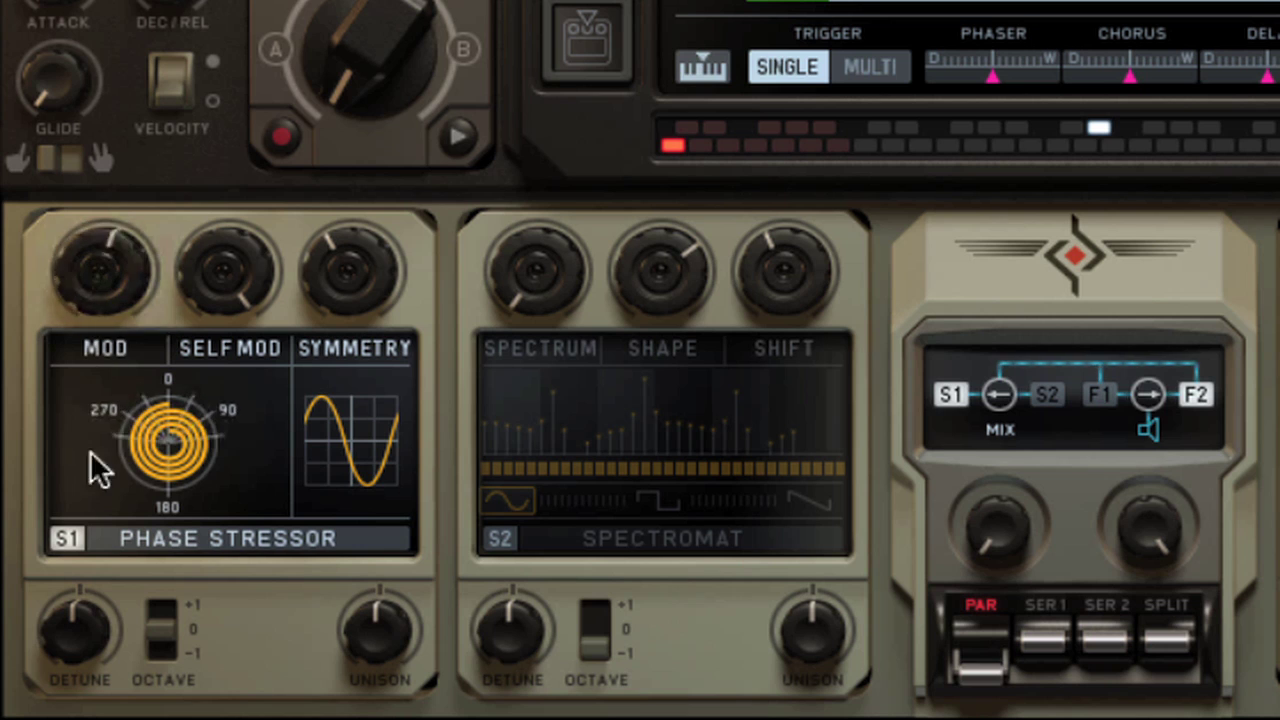
left_click_drag(107, 653, 223, 552)
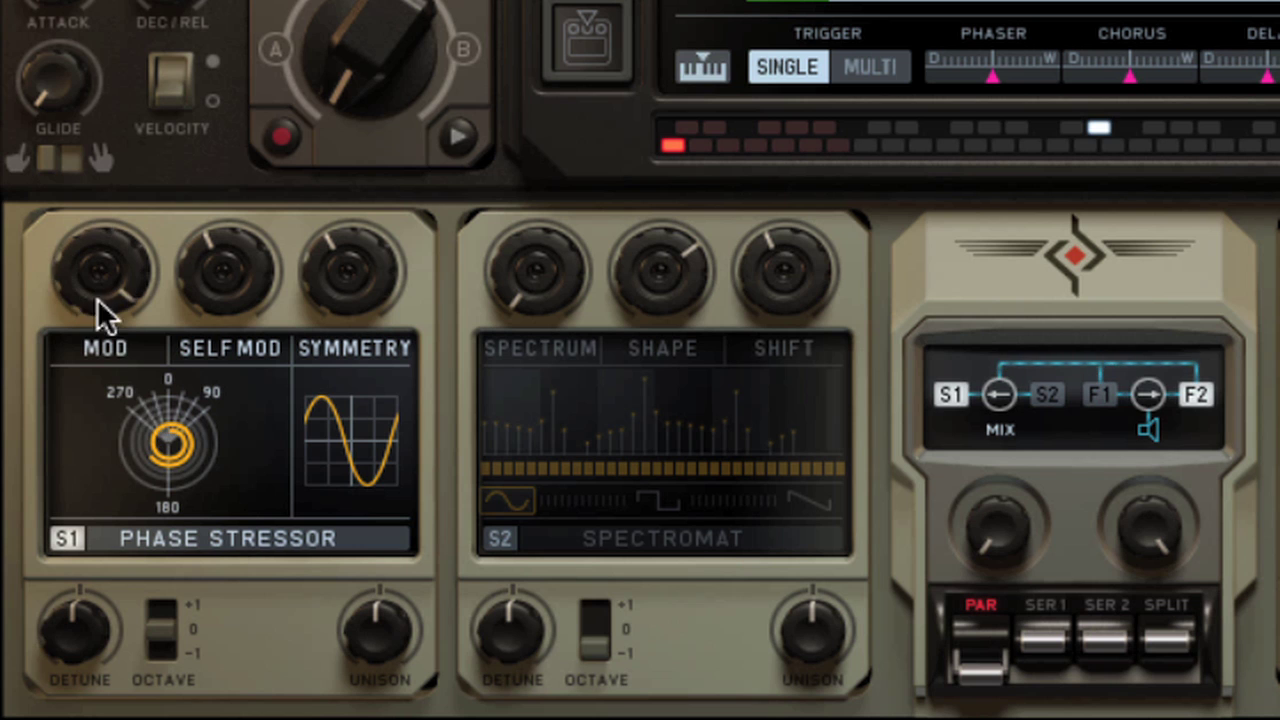
left_click_drag(97, 298, 110, 658)
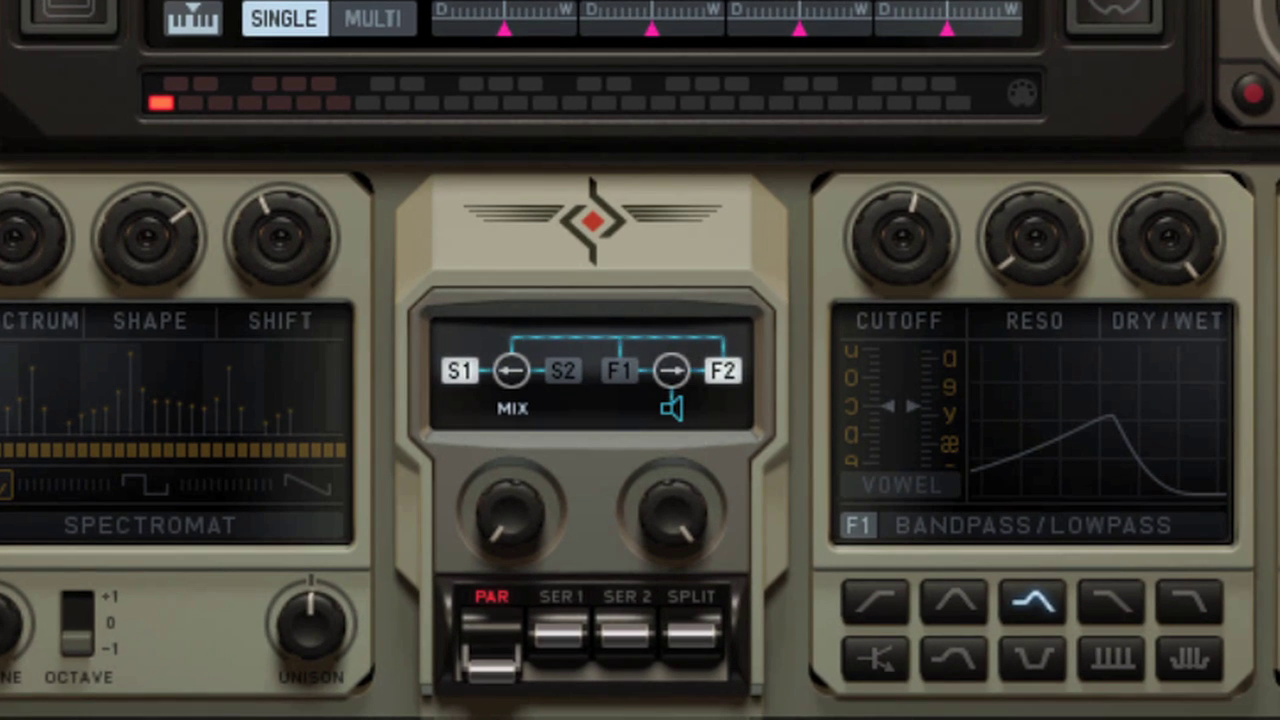
- Set filter 1 to Bandpass, adjust the lower and upper vowel scales, and sweep the morph position
left_click(1188, 600)
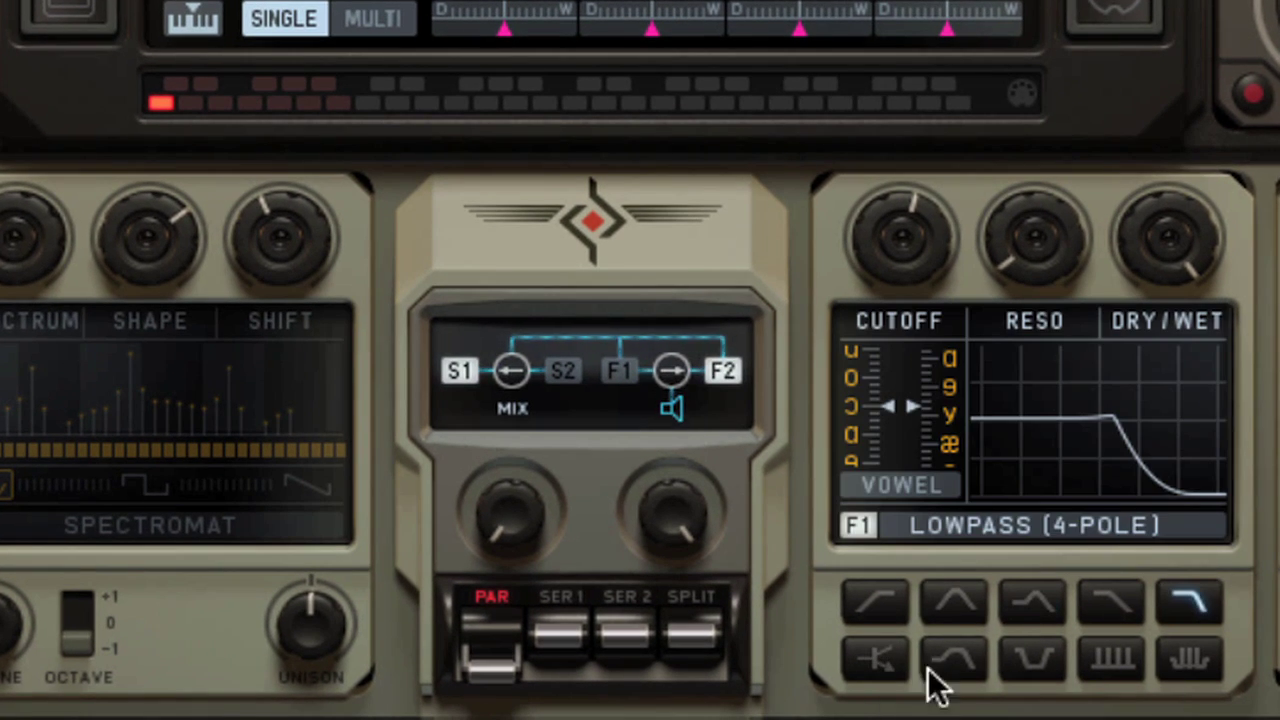
left_click(1032, 602)
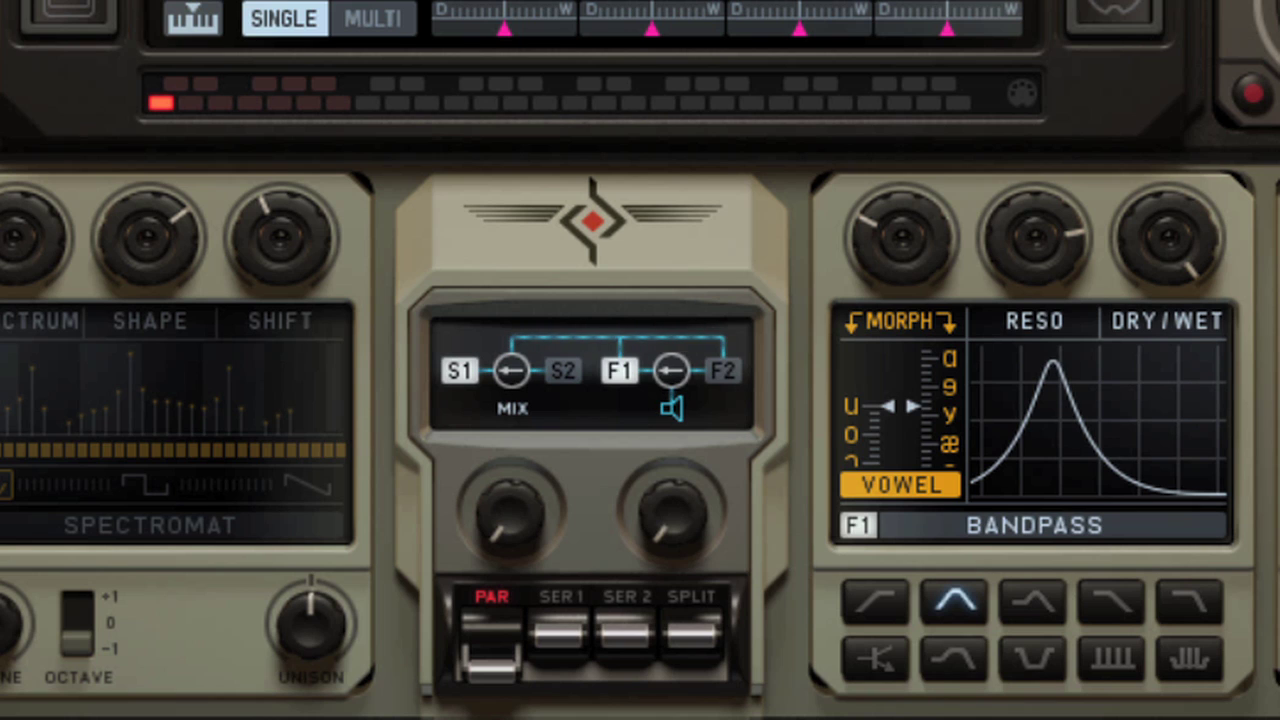
left_click_drag(851, 449, 854, 129)
left_click_drag(947, 406, 937, 277)
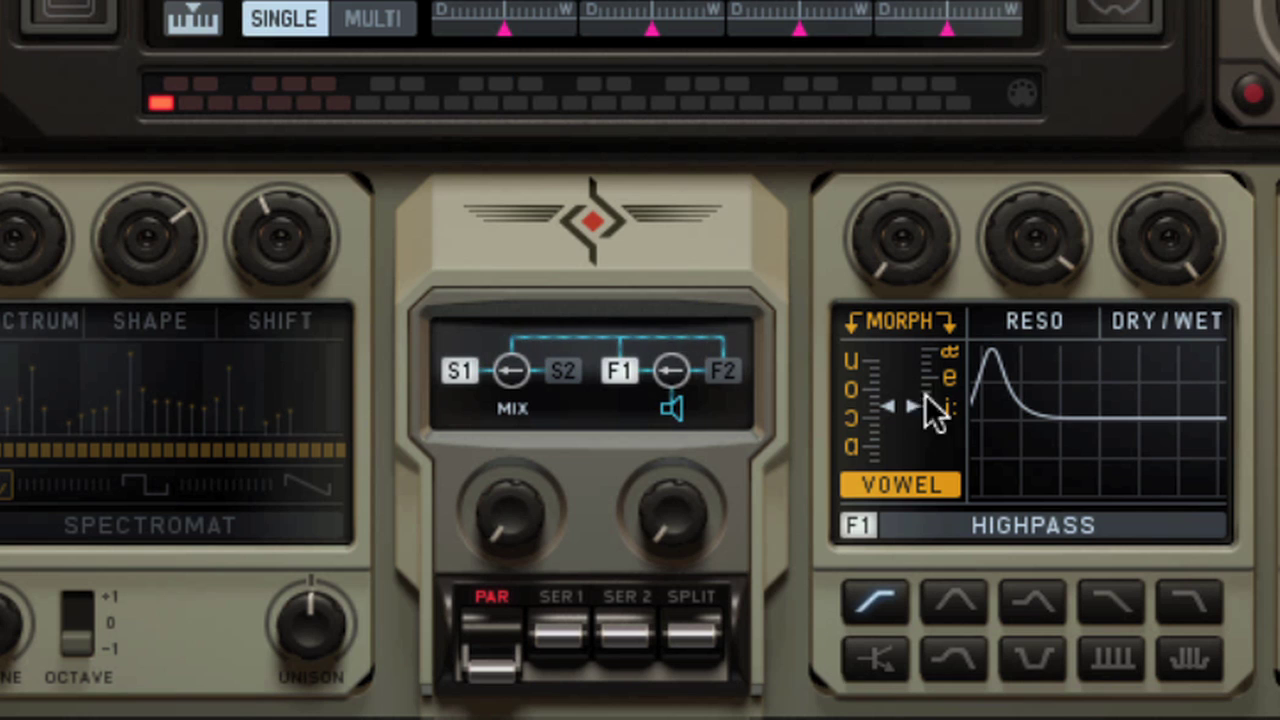
left_click_drag(900, 268, 890, 0)
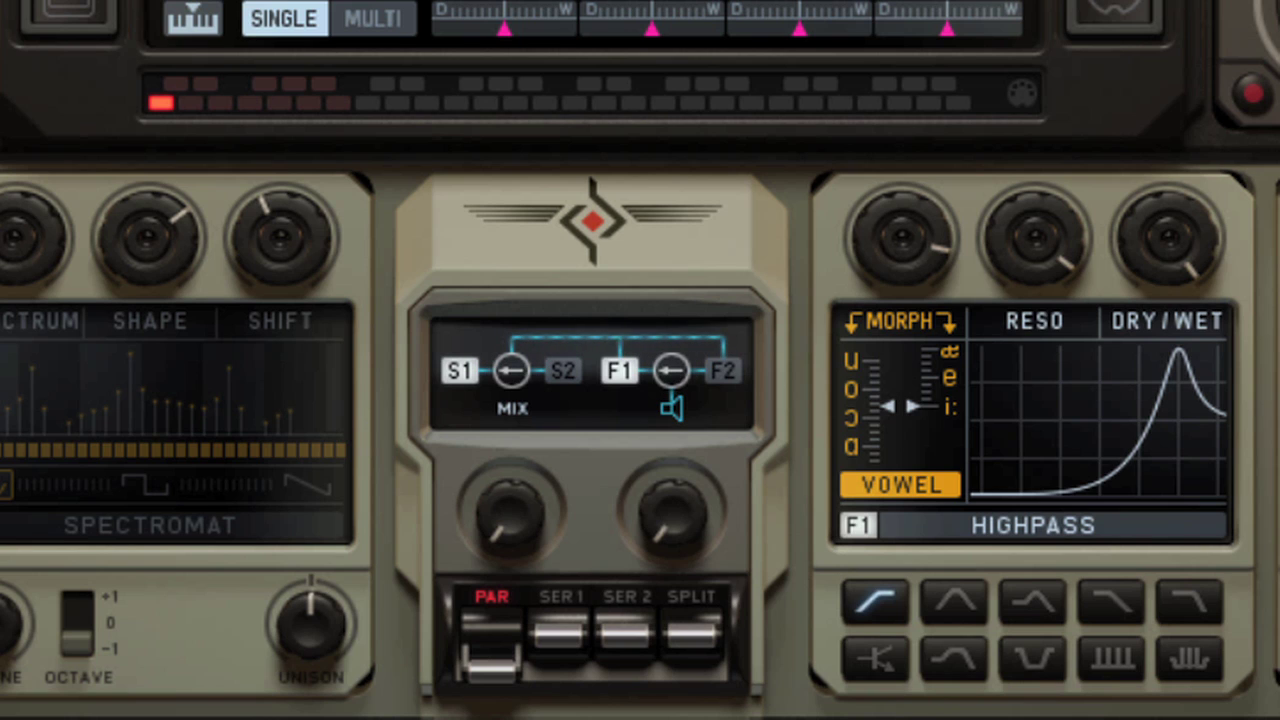
right_click(852, 415)
left_click(975, 392)
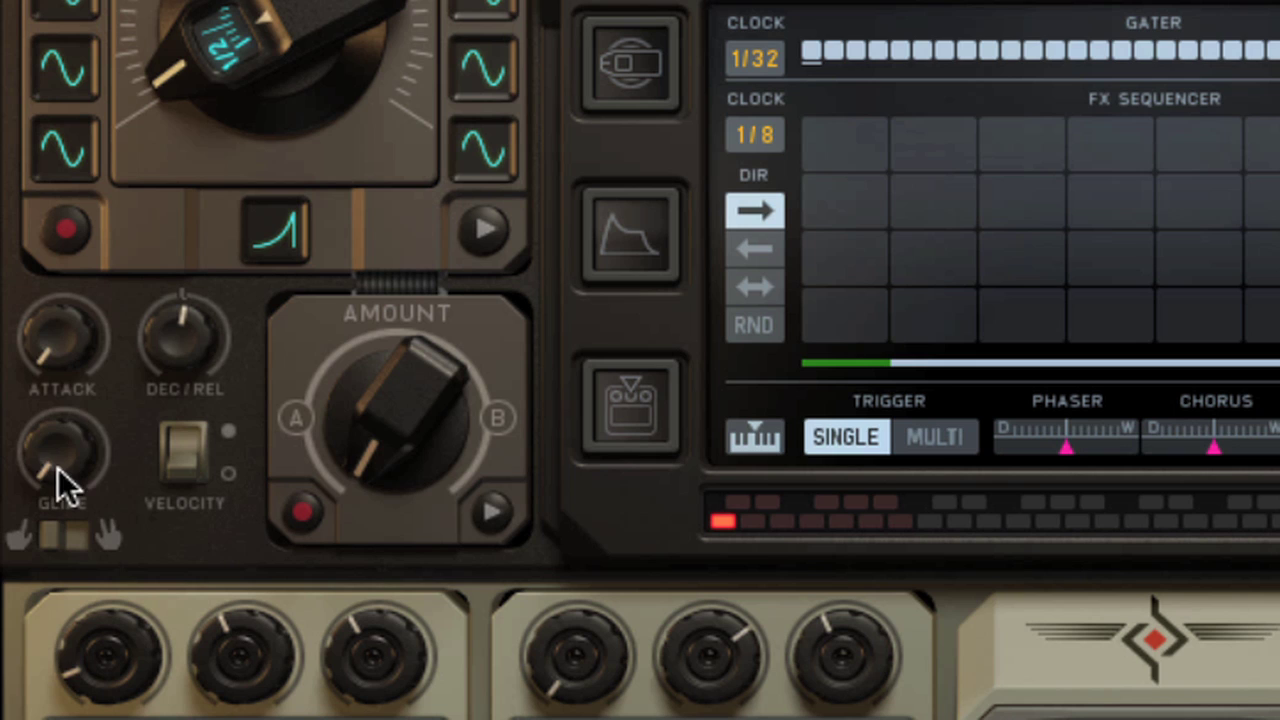
- Raise the glide time and settle decay/release around three o'clock
left_click_drag(63, 486, 29, 514)
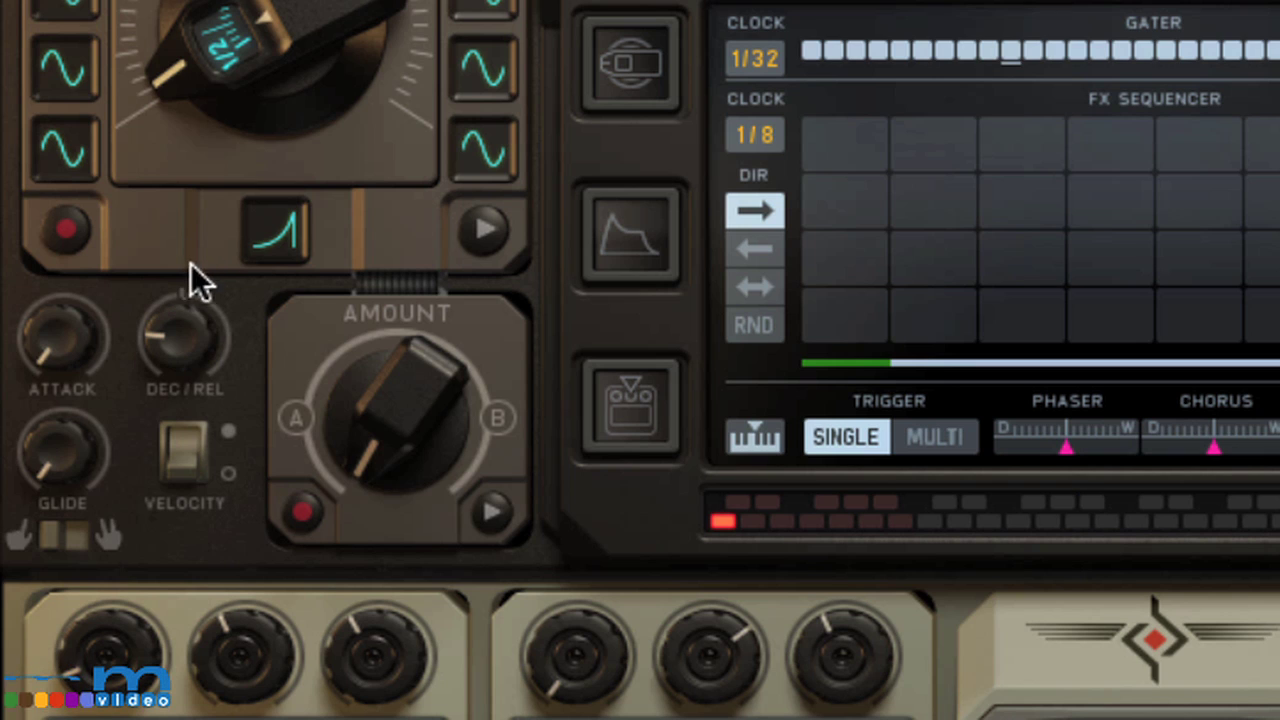
left_click_drag(186, 337, 163, 358)
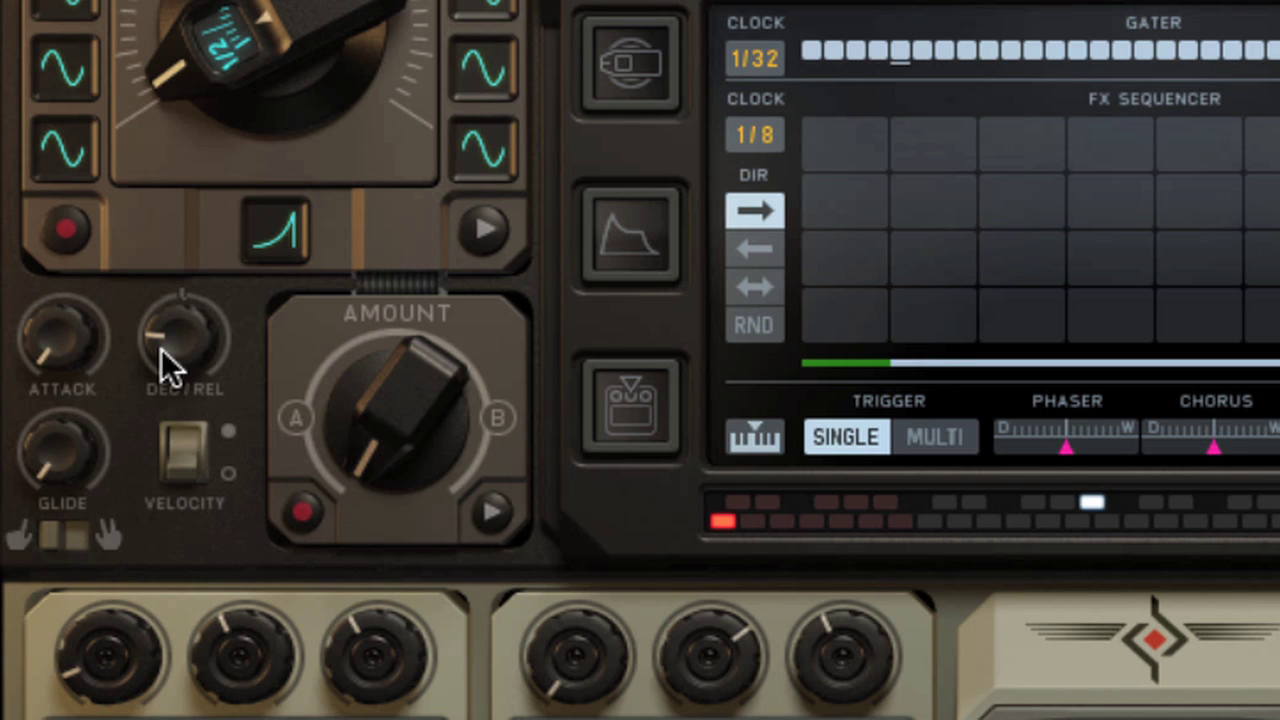
left_click_drag(161, 349, 250, 370)
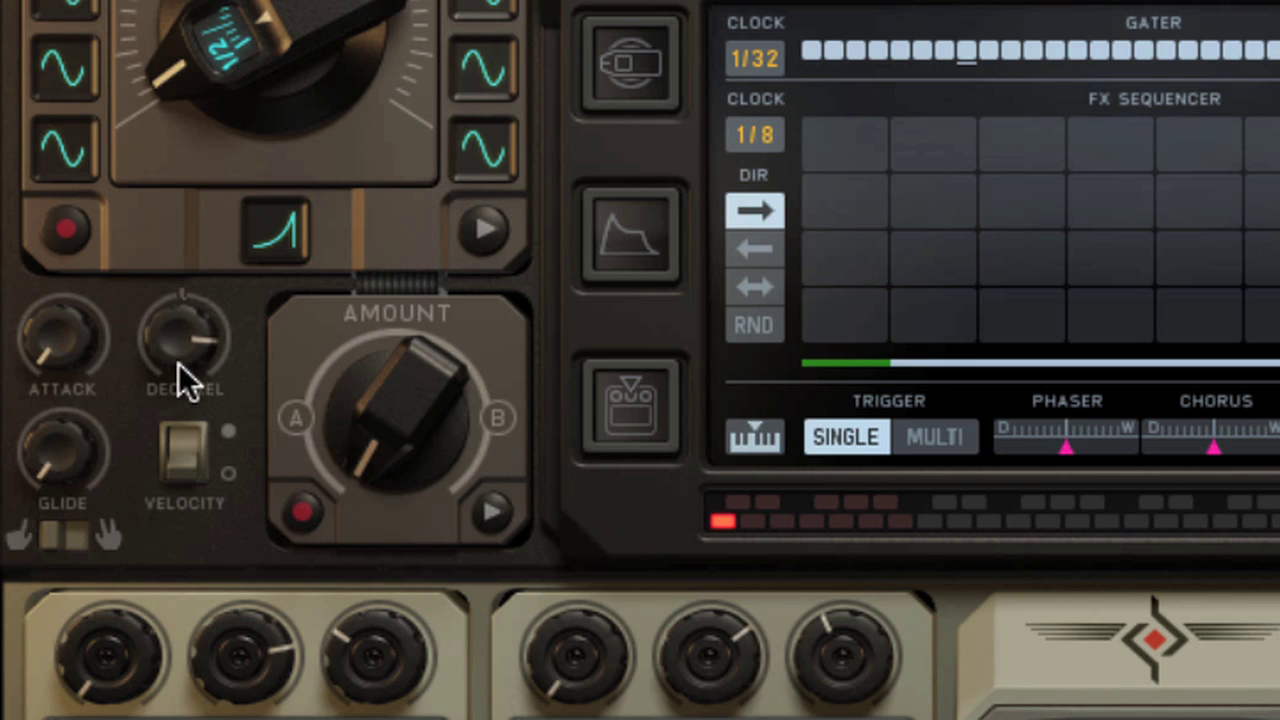
- Show the envelope/LFO editor, then the modulation overview for Synth 1, Synth 2 and both filters
left_click(612, 257)
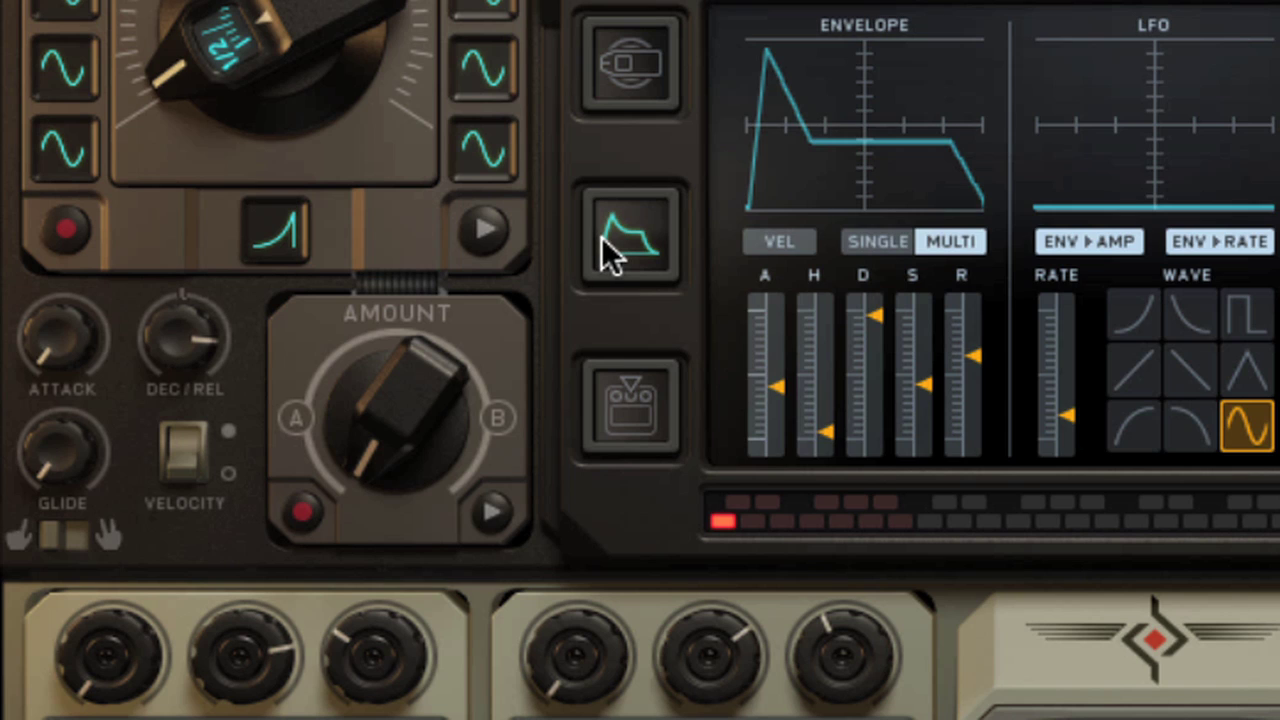
left_click(630, 405)
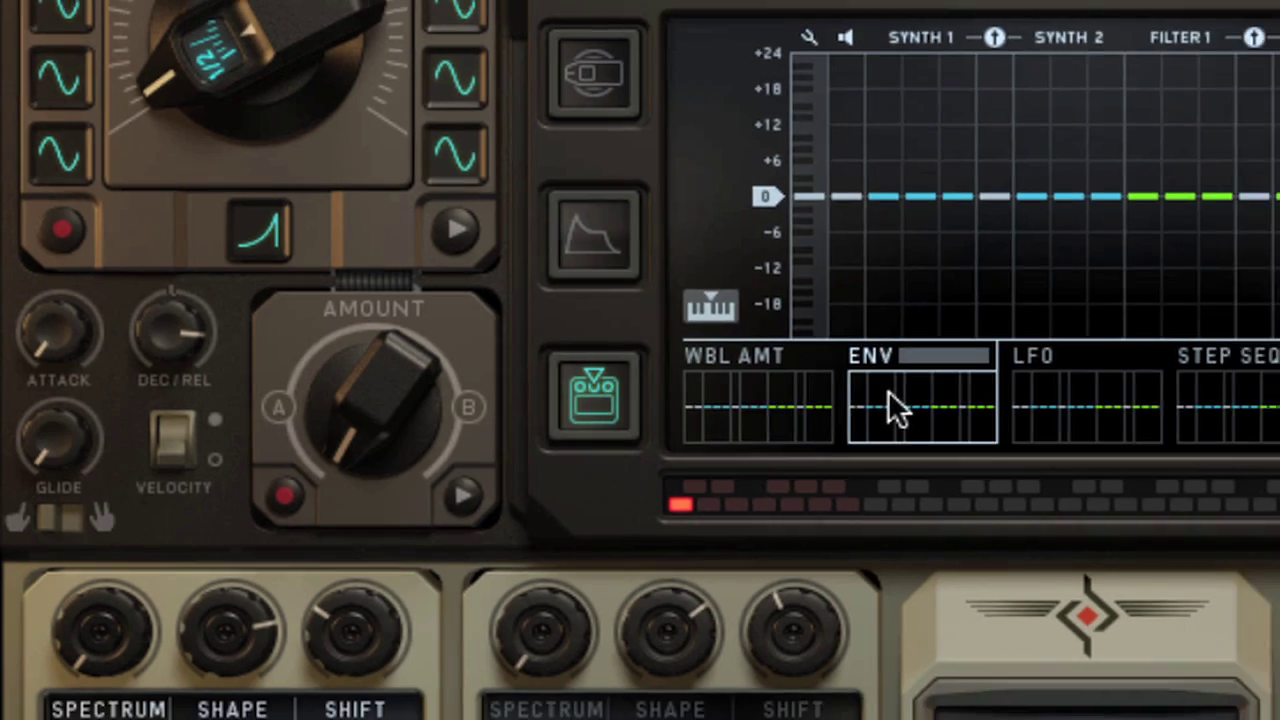